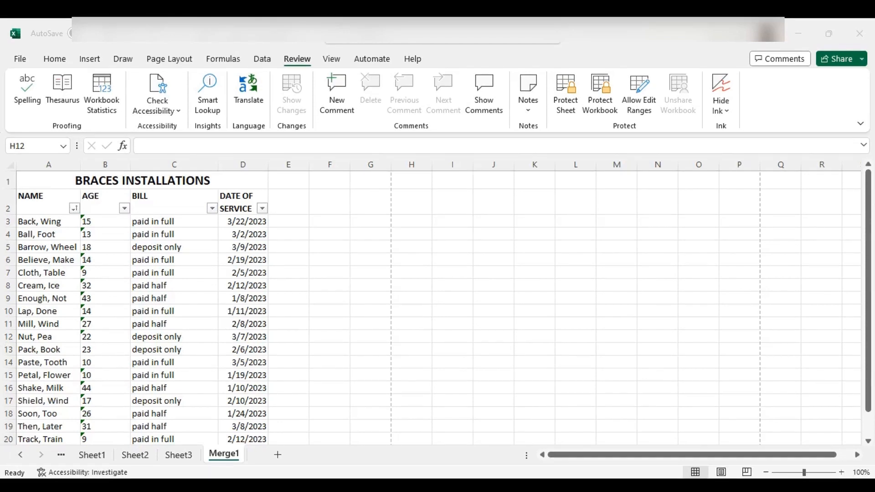
Step: Replace "paid in full" with PD, "deposit only" with DP and "paid half" with HF in the BILL column, and narrow that column
{"action": "left_click", "coordinate": [567, 385]}
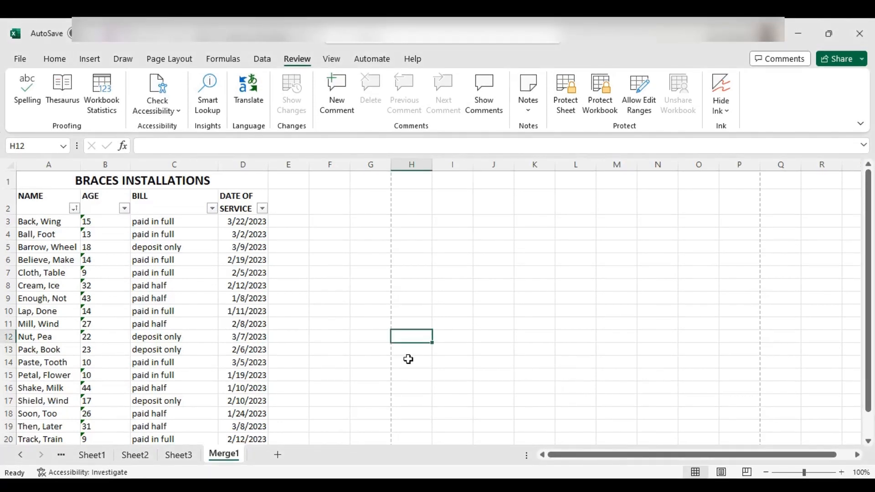
{"action": "left_click", "coordinate": [177, 258]}
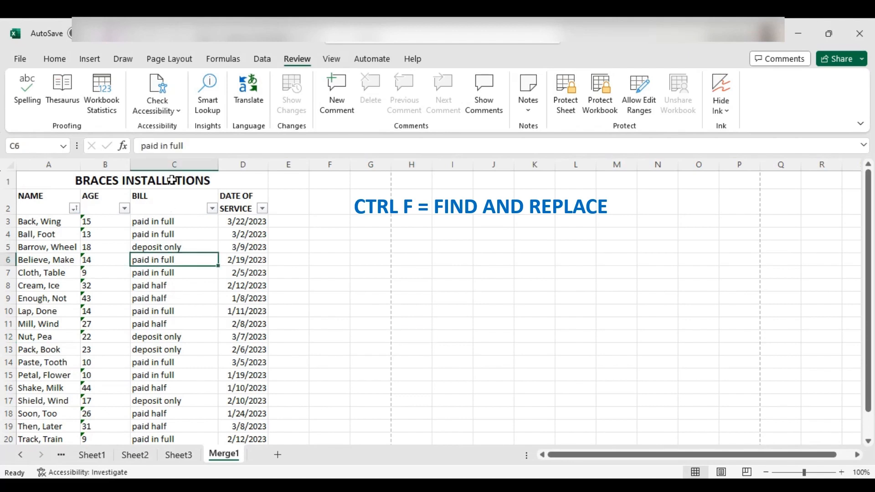
{"action": "left_click", "coordinate": [173, 165]}
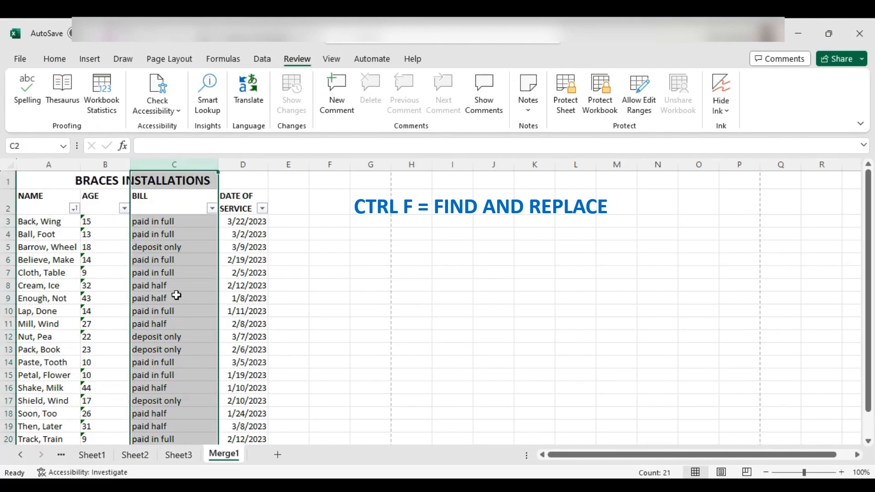
{"action": "key", "text": "ctrl+h"}
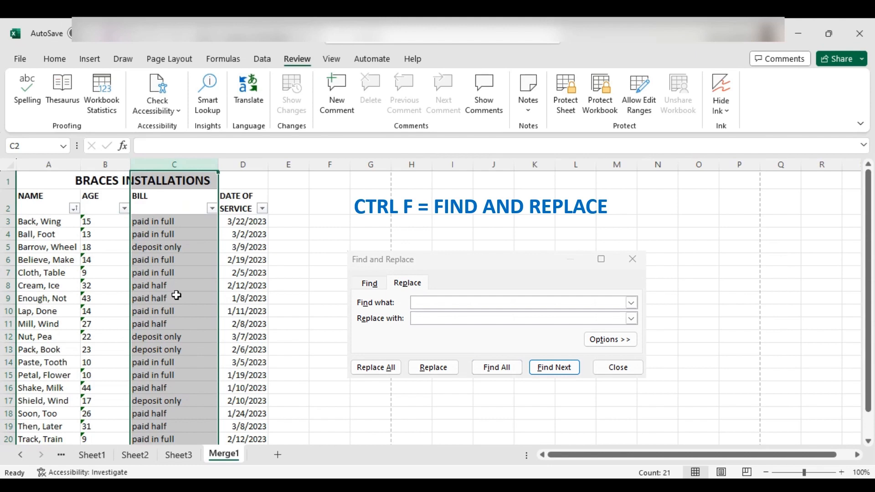
{"action": "left_click", "coordinate": [176, 328]}
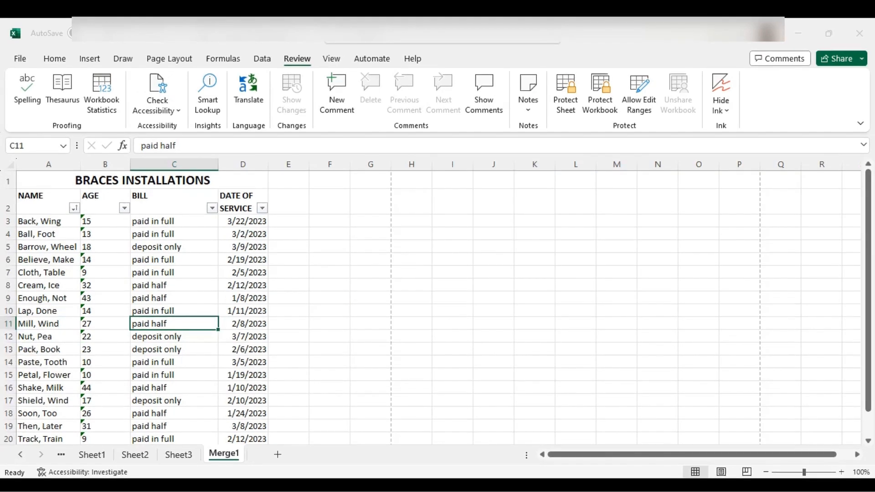
{"action": "key", "text": "alt+a"}
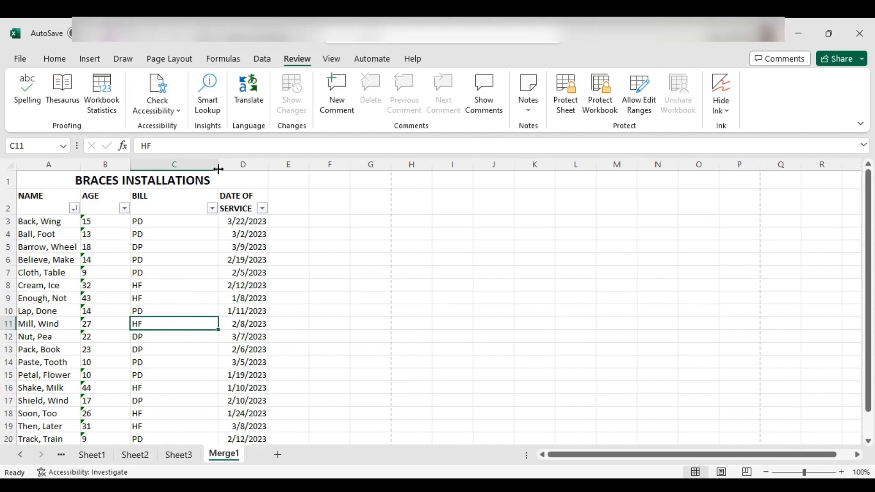
{"action": "left_click_drag", "start_coordinate": [218, 169], "coordinate": [162, 164]}
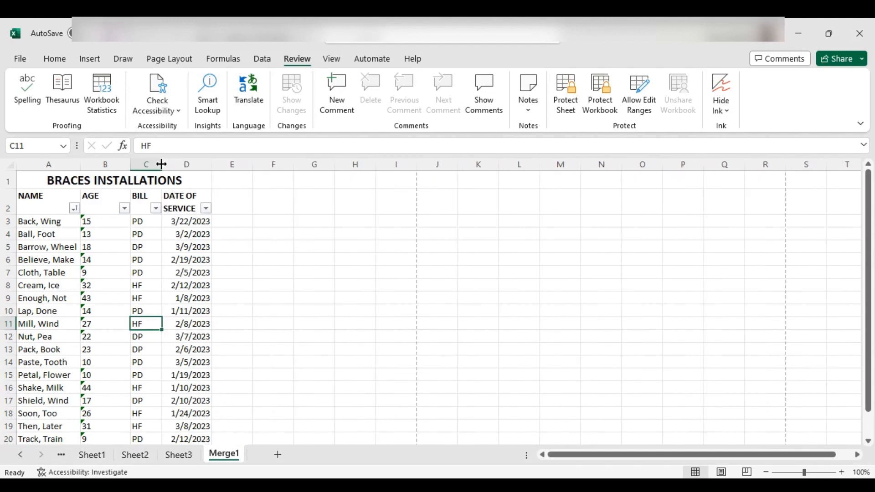
Step: Add the header PAID in cell E2, beside DATE OF SERVICE
{"action": "left_click", "coordinate": [242, 165]}
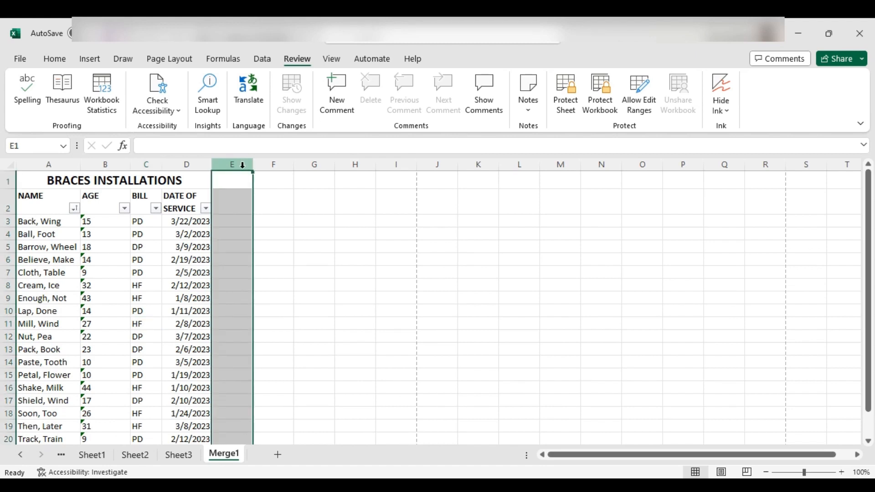
{"action": "left_click", "coordinate": [229, 179]}
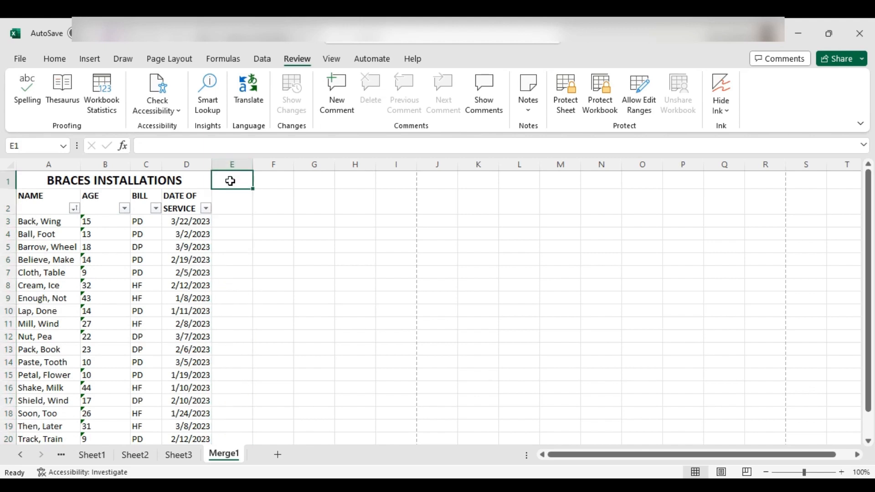
{"action": "left_click", "coordinate": [232, 204]}
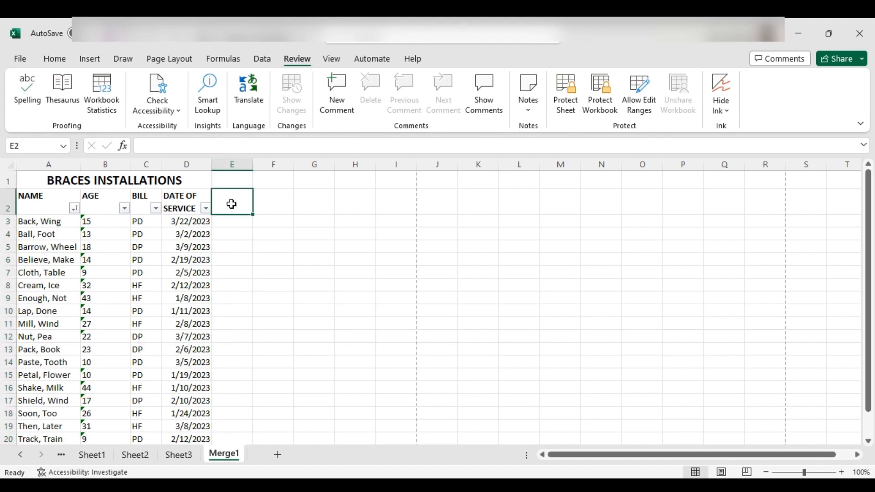
{"action": "type", "text": "paid"}
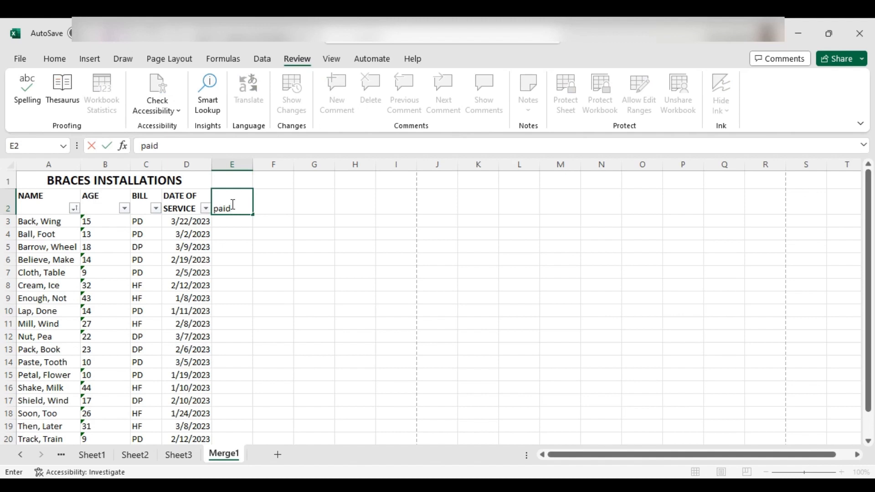
{"action": "key", "text": "BackSpace"}
{"action": "key", "text": "BackSpace"}
{"action": "key", "text": "BackSpace"}
{"action": "key", "text": "BackSpace"}
{"action": "type", "text": "PAID"}
{"action": "left_click", "coordinate": [58, 61]}
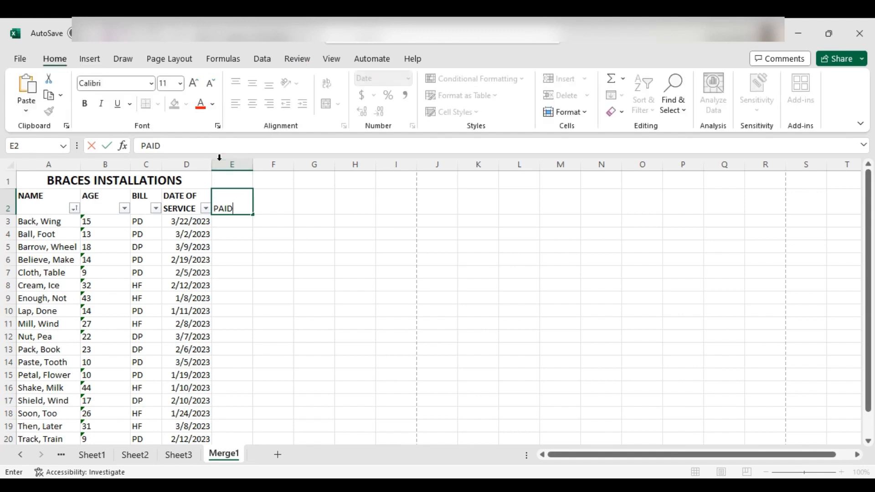
{"action": "left_click", "coordinate": [249, 245]}
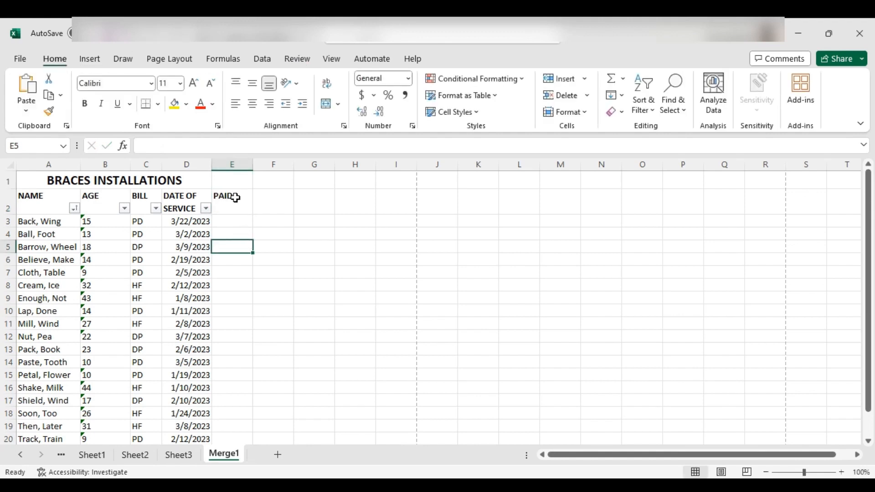
{"action": "left_click", "coordinate": [232, 224]}
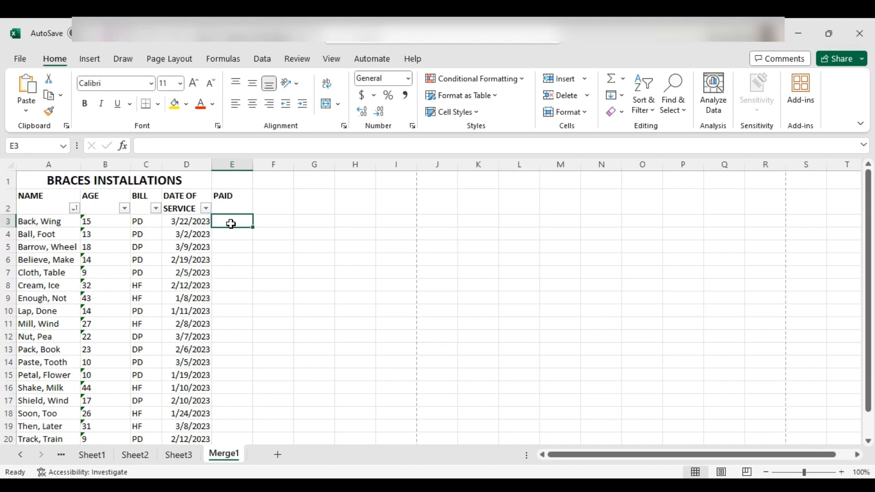
Step: Remove the existing filter and reapply it to the header row A2:E2 so it includes the PAID column
{"action": "left_click", "coordinate": [229, 203]}
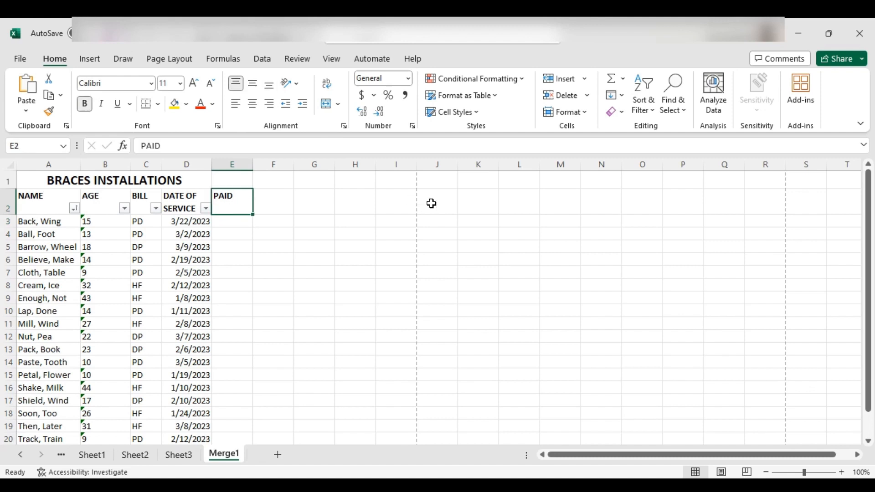
{"action": "left_click", "coordinate": [648, 110]}
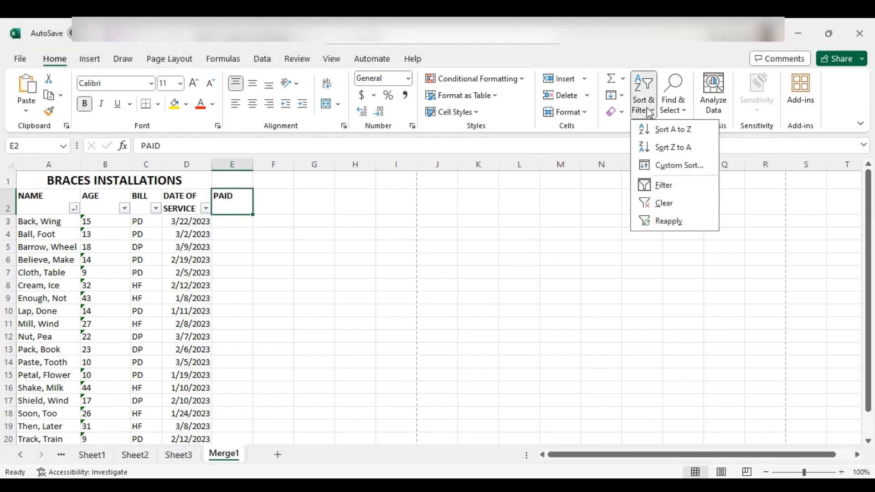
{"action": "left_click", "coordinate": [656, 185]}
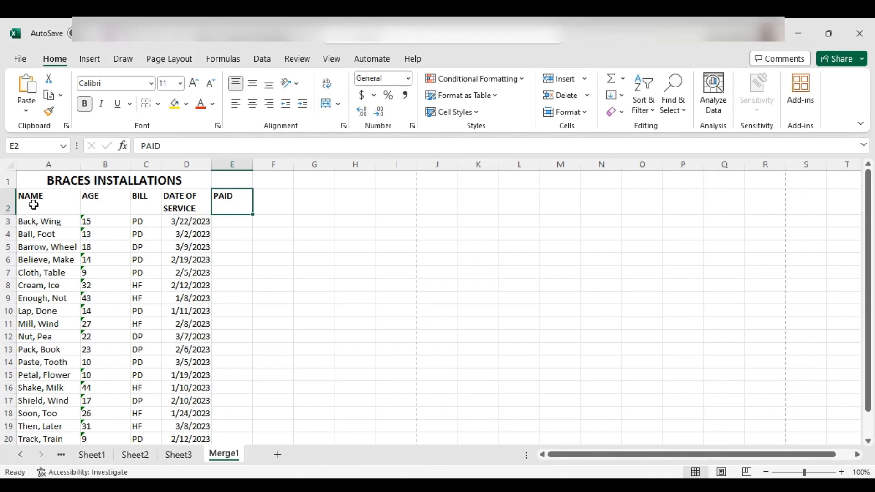
{"action": "left_click_drag", "start_coordinate": [33, 205], "coordinate": [219, 201]}
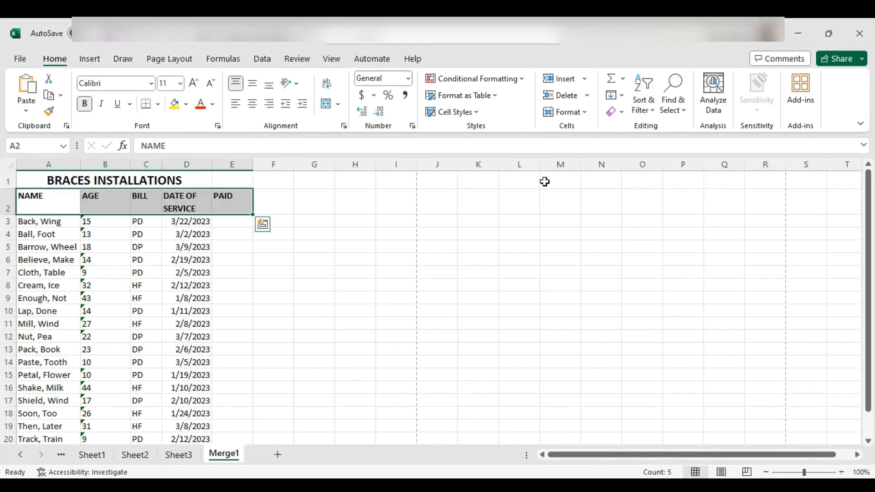
{"action": "left_click", "coordinate": [642, 108]}
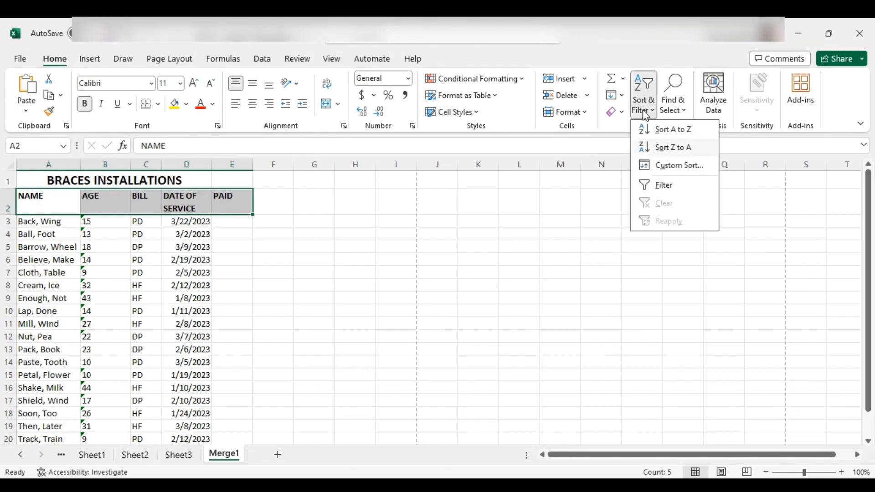
{"action": "left_click", "coordinate": [665, 185]}
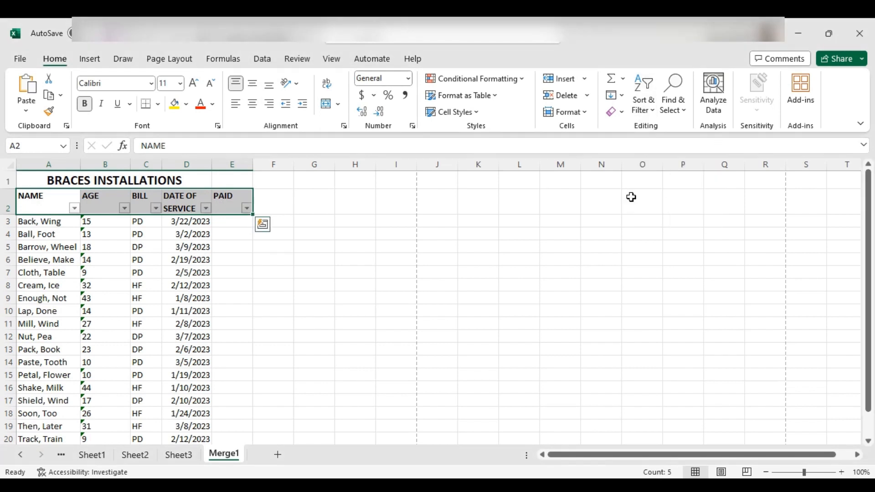
Step: Filter the BILL column to show only the PD rows
{"action": "left_click", "coordinate": [227, 227]}
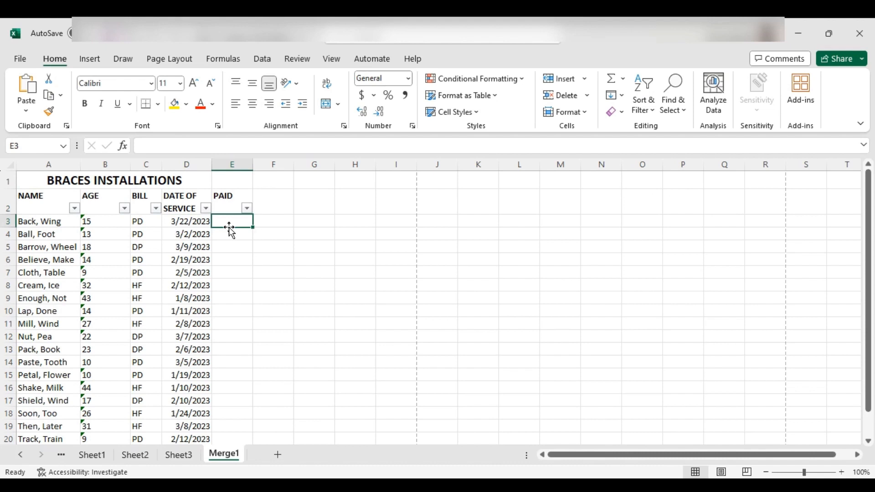
{"action": "left_click", "coordinate": [156, 209]}
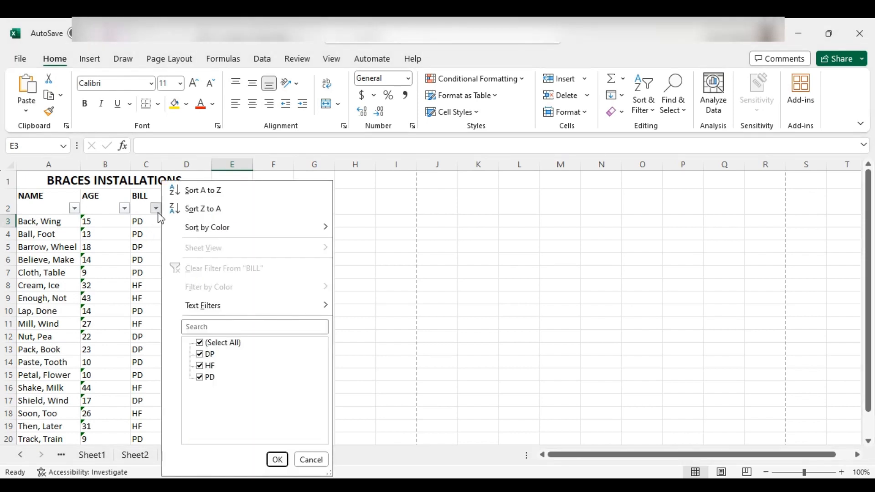
{"action": "left_click", "coordinate": [201, 343]}
{"action": "left_click", "coordinate": [205, 378]}
{"action": "left_click", "coordinate": [277, 459]}
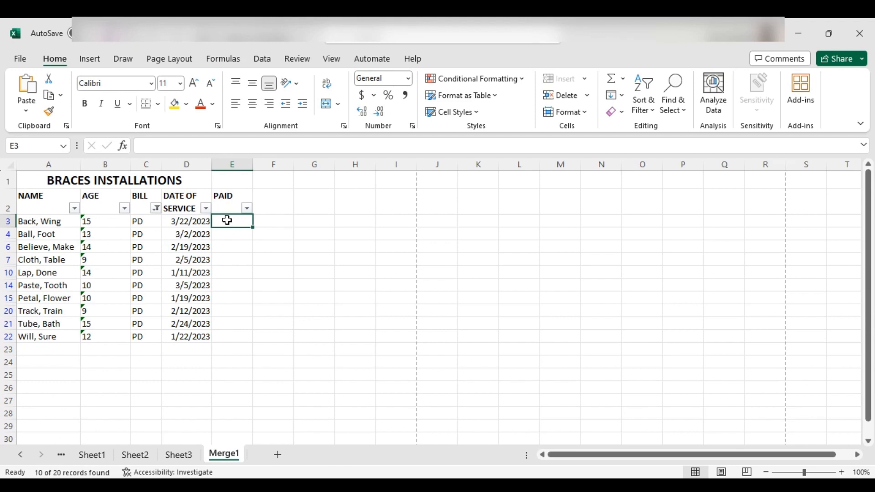
Step: Fill the PAID cells of the filtered rows, from E3 down to E22, with Y and centre the entries
{"action": "type", "text": "Y"}
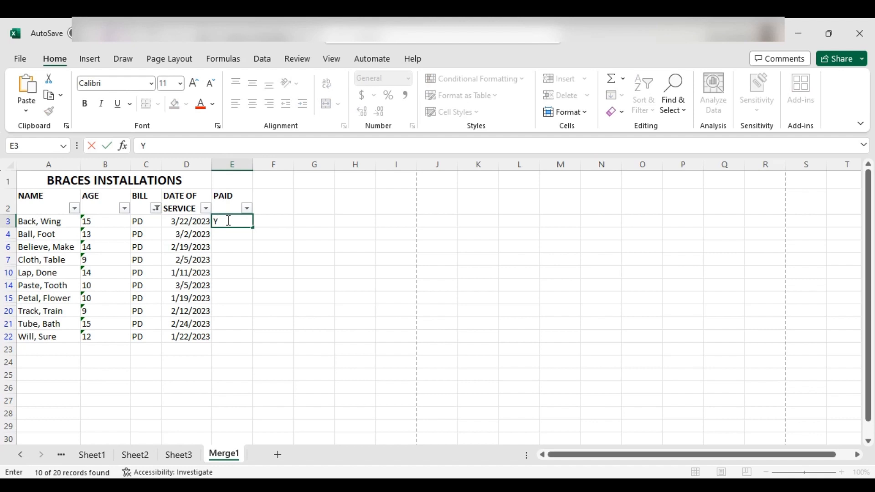
{"action": "left_click", "coordinate": [246, 236]}
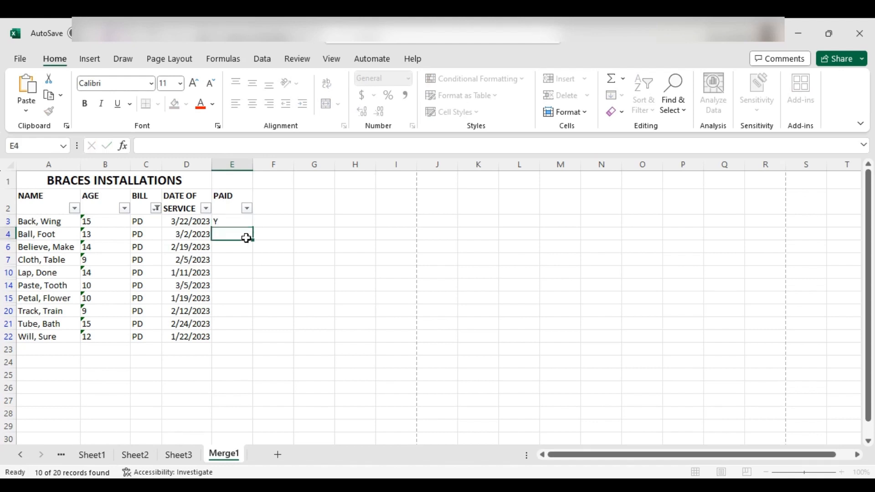
{"action": "left_click", "coordinate": [244, 222]}
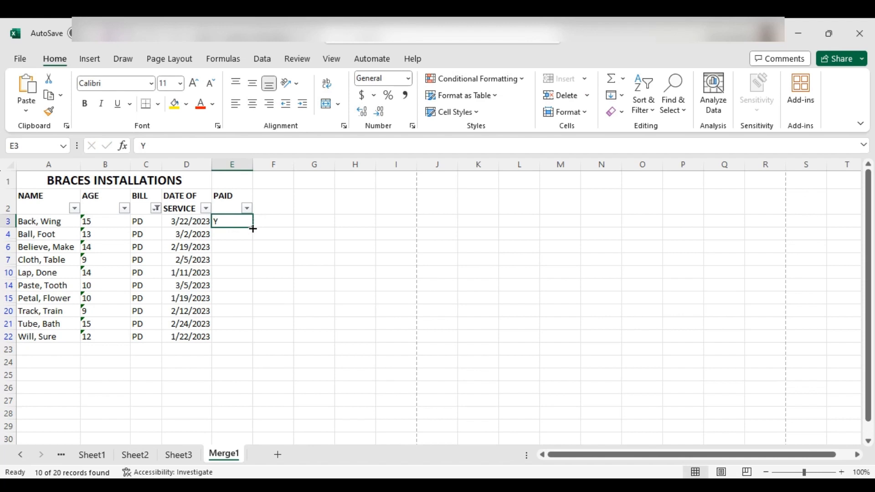
{"action": "left_click_drag", "start_coordinate": [253, 229], "coordinate": [244, 343]}
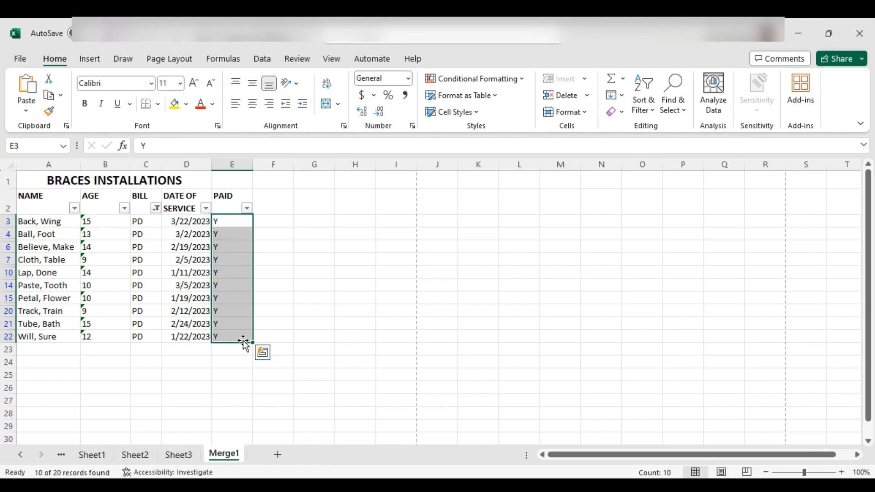
{"action": "left_click", "coordinate": [256, 107]}
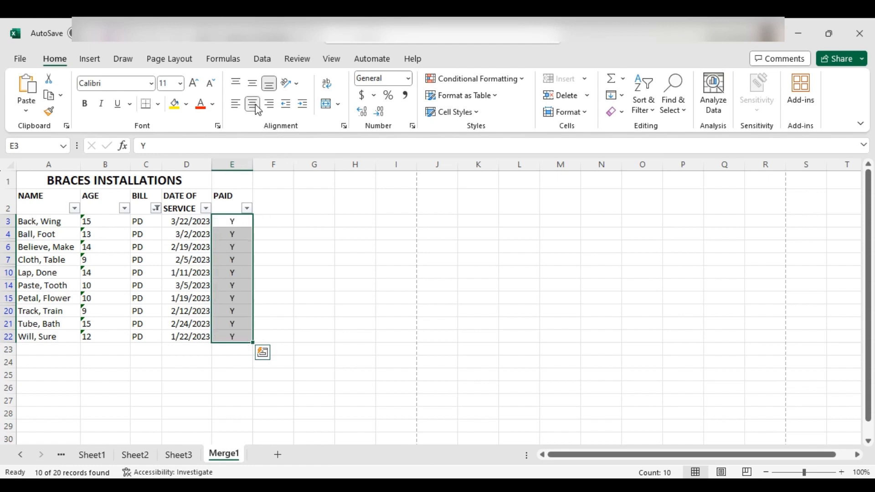
{"action": "left_click", "coordinate": [296, 212]}
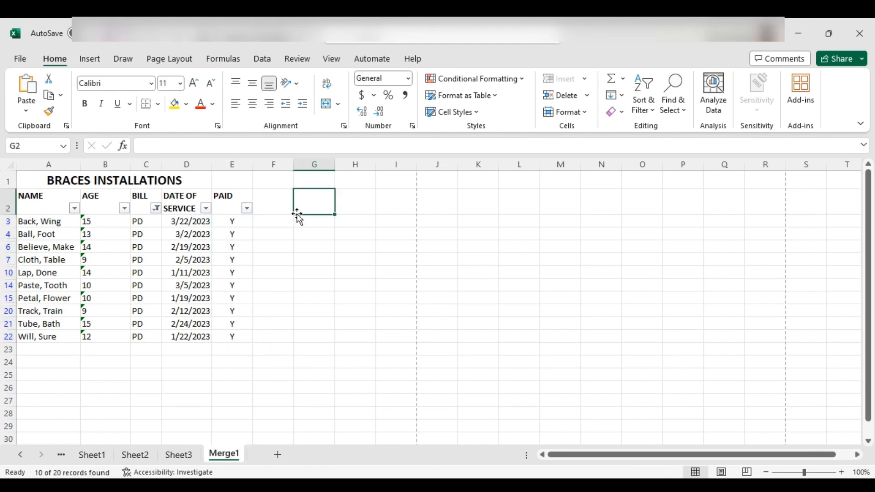
Step: Change the BILL filter to show only the DP and HF rows, and select the first PAID cell in them
{"action": "left_click", "coordinate": [156, 209]}
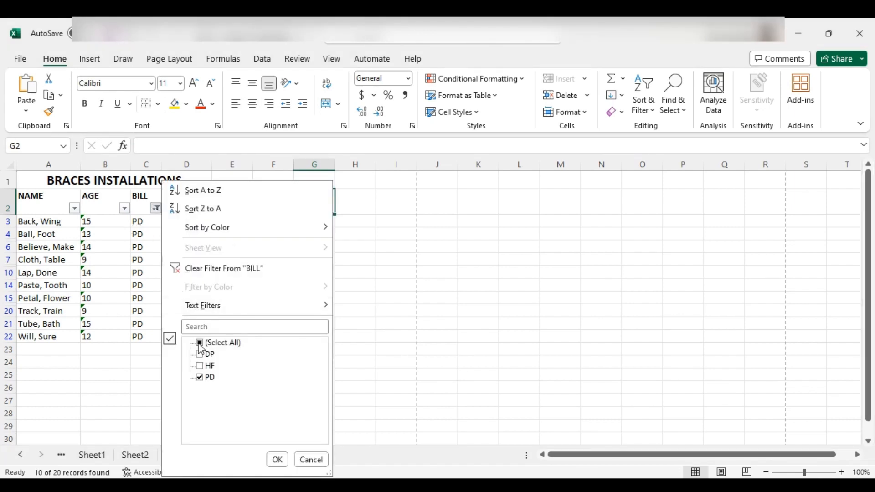
{"action": "left_click", "coordinate": [199, 342]}
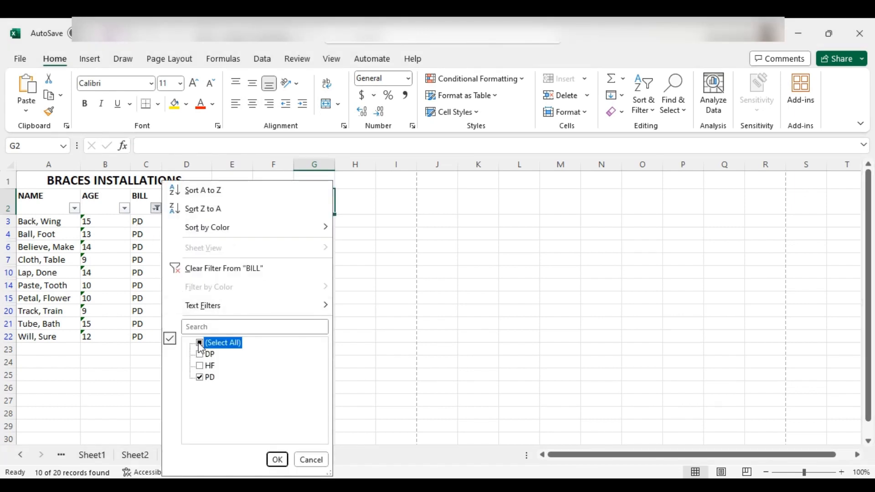
{"action": "left_click", "coordinate": [203, 382]}
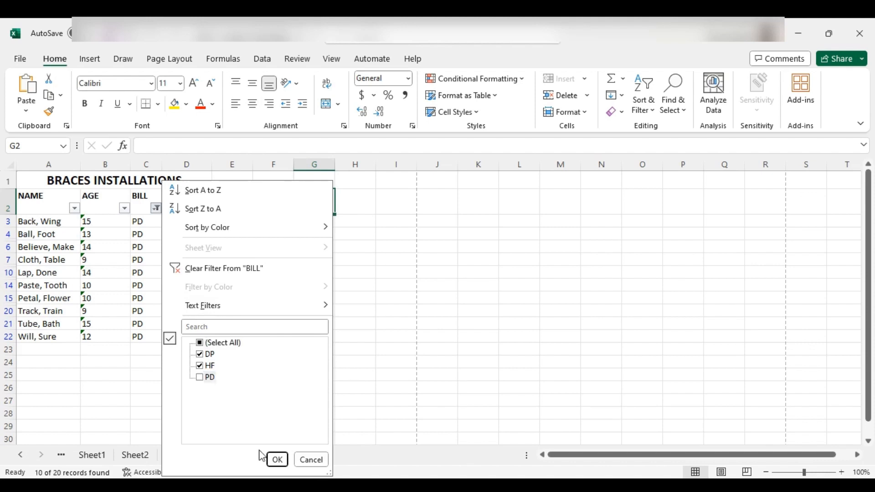
{"action": "left_click", "coordinate": [276, 459]}
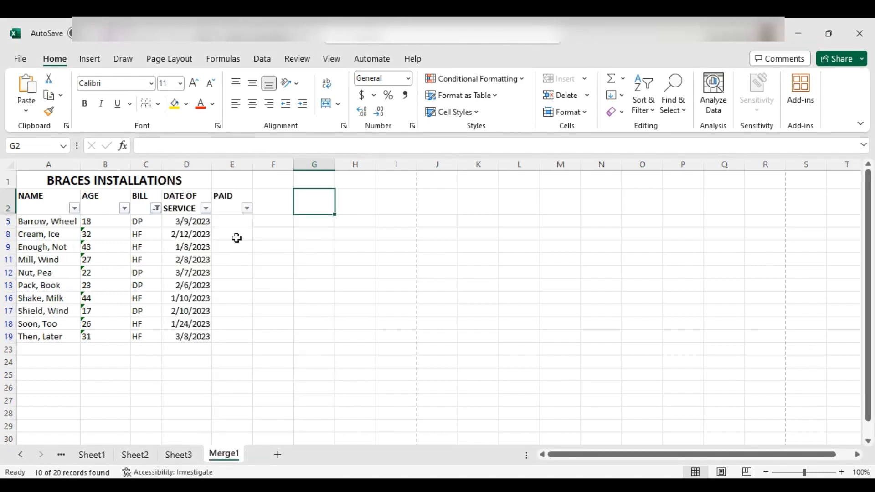
{"action": "left_click", "coordinate": [233, 222]}
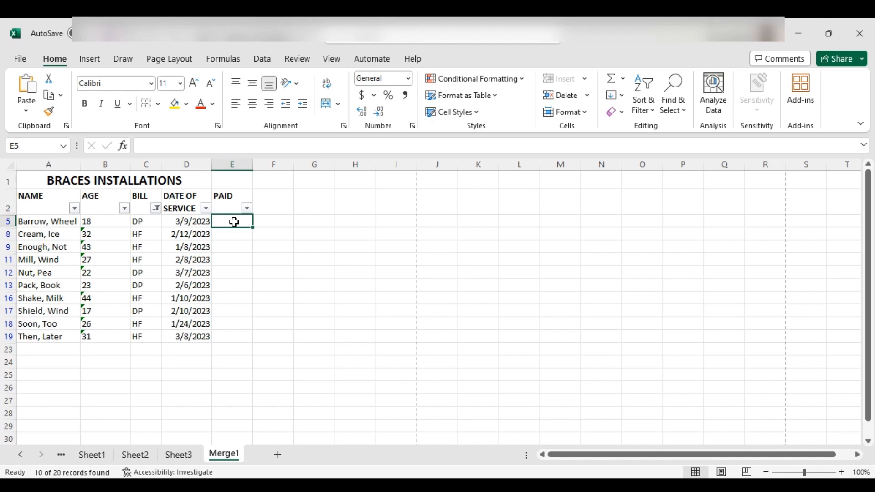
Step: Fill the PAID cells of the filtered DP and HF rows, from E5 down to E19, with N and centre the entries
{"action": "type", "text": "N"}
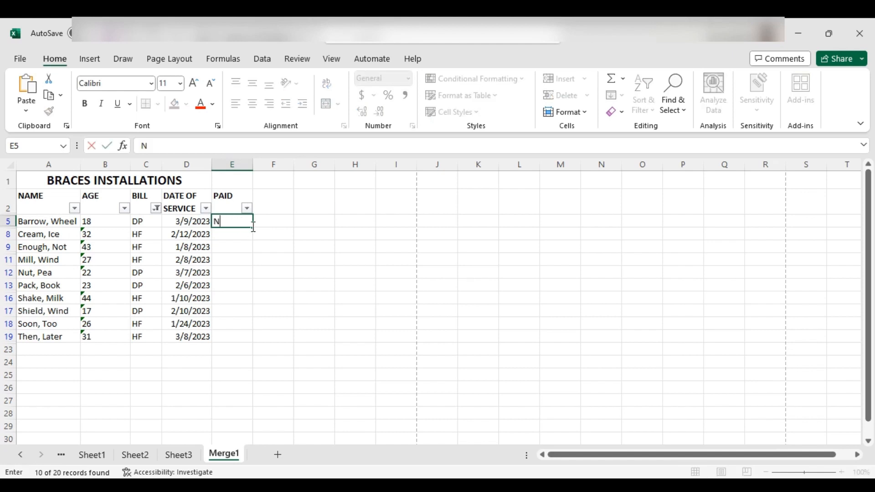
{"action": "left_click_drag", "start_coordinate": [254, 229], "coordinate": [251, 341]}
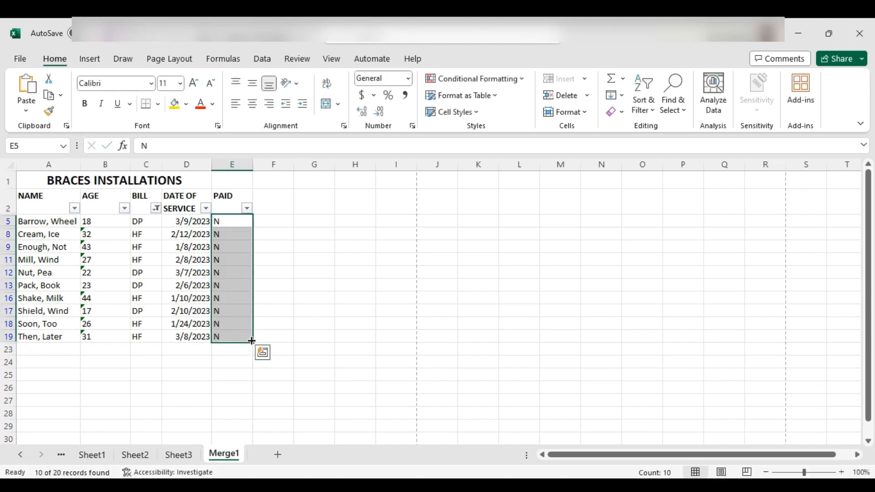
{"action": "left_click", "coordinate": [251, 104]}
{"action": "left_click", "coordinate": [306, 215]}
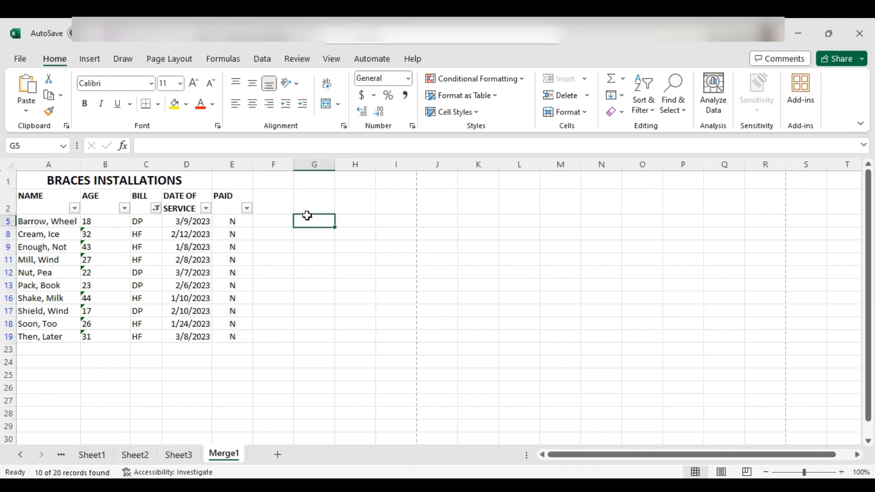
Step: Reset the BILL filter to include all codes so that every row of the list is shown
{"action": "left_click", "coordinate": [156, 210]}
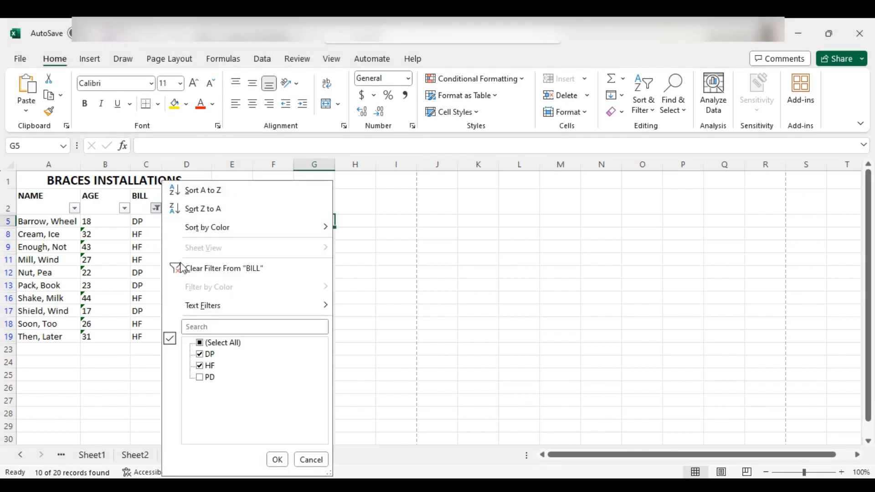
{"action": "left_click", "coordinate": [199, 343]}
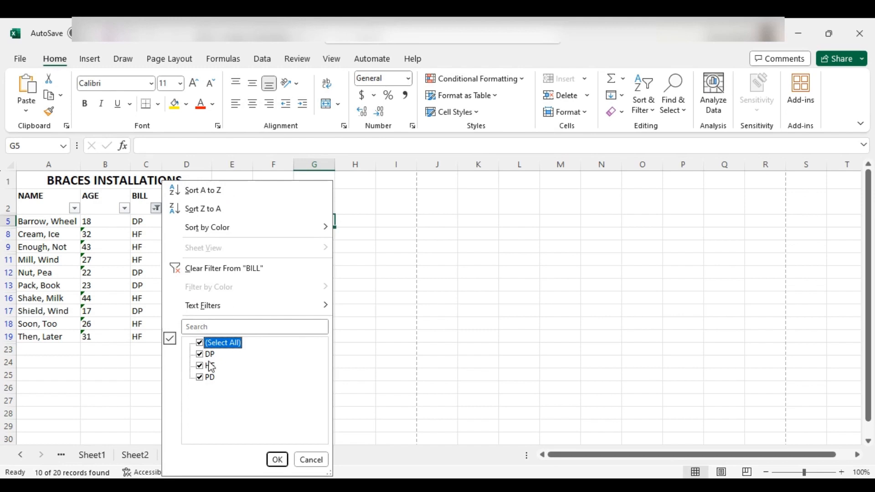
{"action": "left_click", "coordinate": [276, 459]}
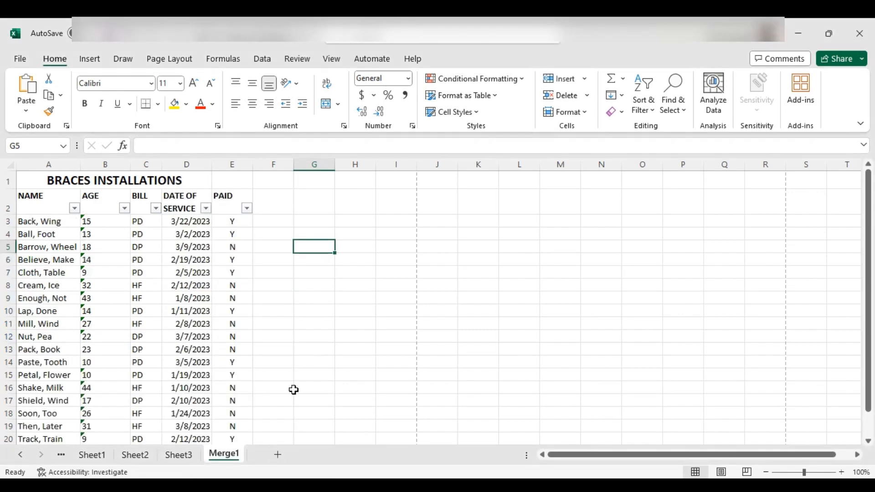
{"action": "left_click", "coordinate": [296, 369]}
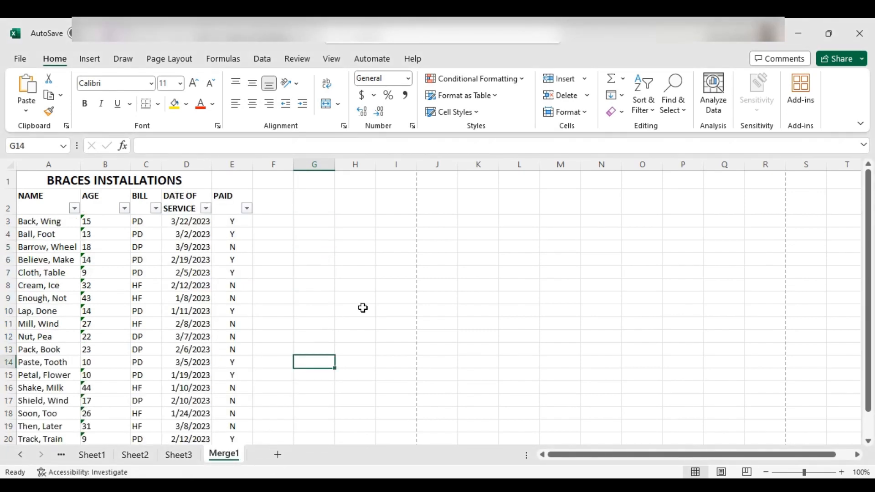